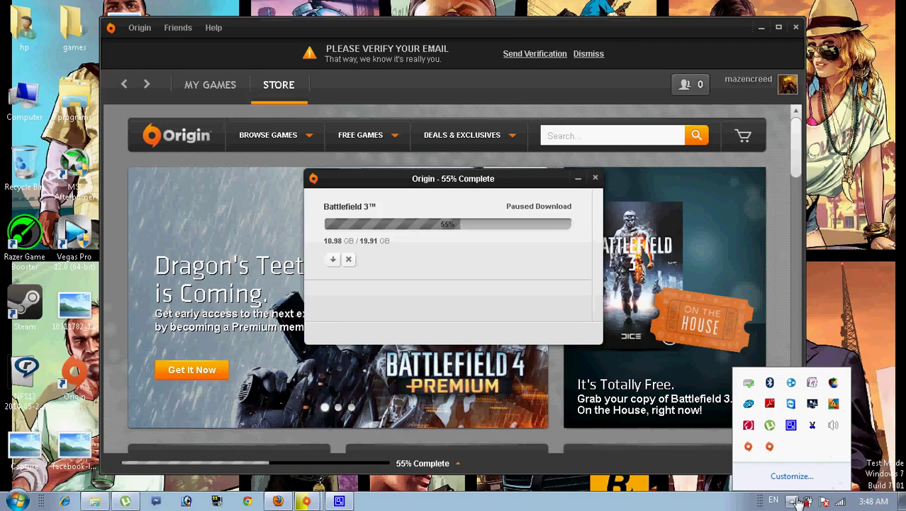
# Move the paused 55% Battlefield 3 download window toward the upper left of the screen.
pyautogui.click(792, 501)
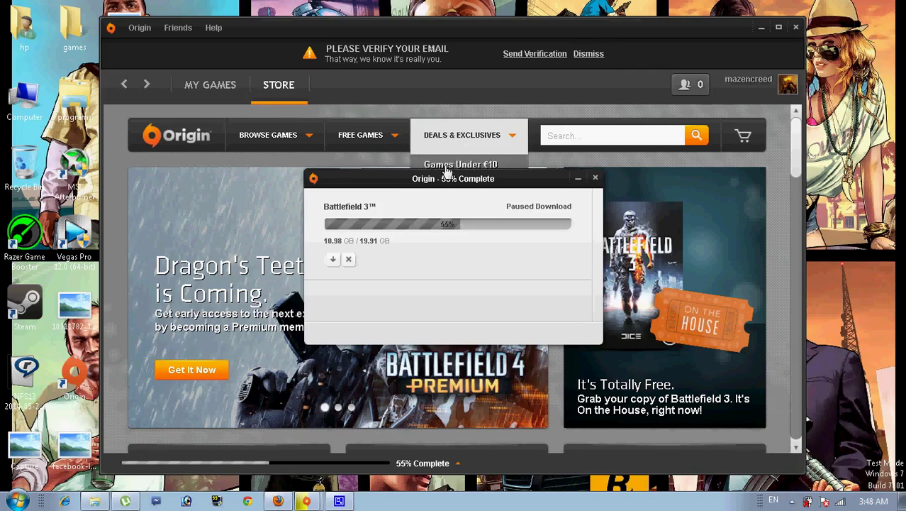
pyautogui.moveTo(408, 178); pyautogui.dragTo(367, 135)
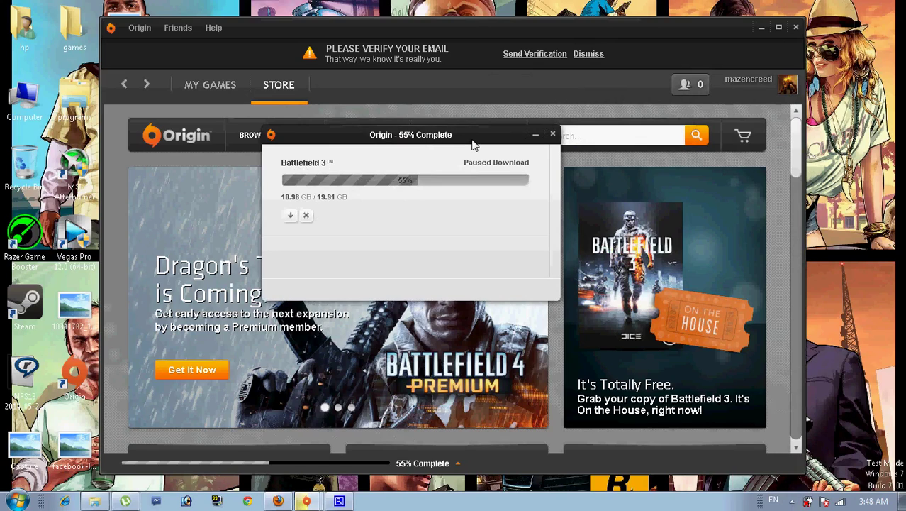
pyautogui.moveTo(474, 144); pyautogui.dragTo(499, 130)
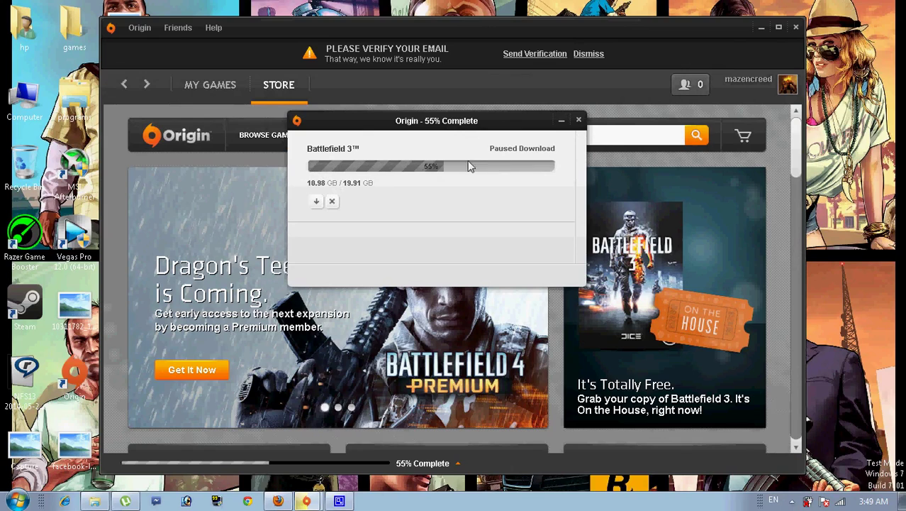
# Minimize Origin and browse Computer > mazen (D:) > MyProg to view the Battlefield 3 files.
pyautogui.click(564, 124)
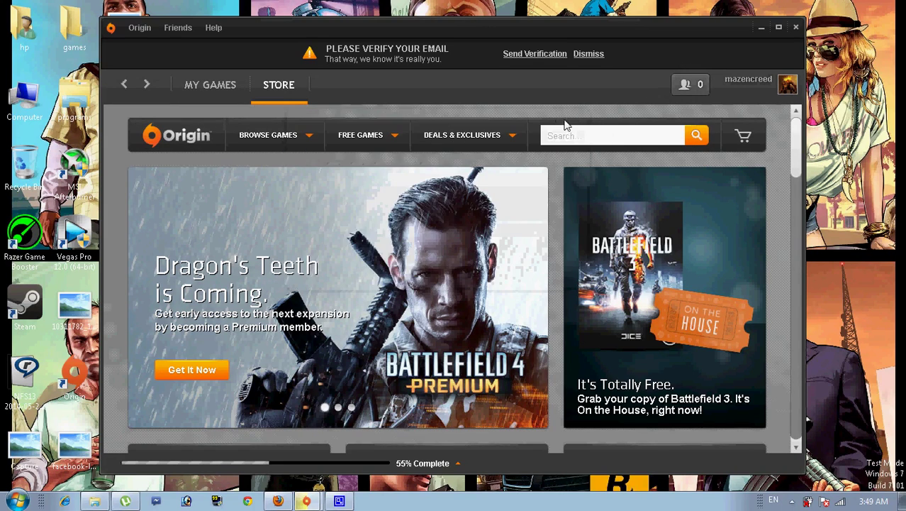
pyautogui.click(760, 29)
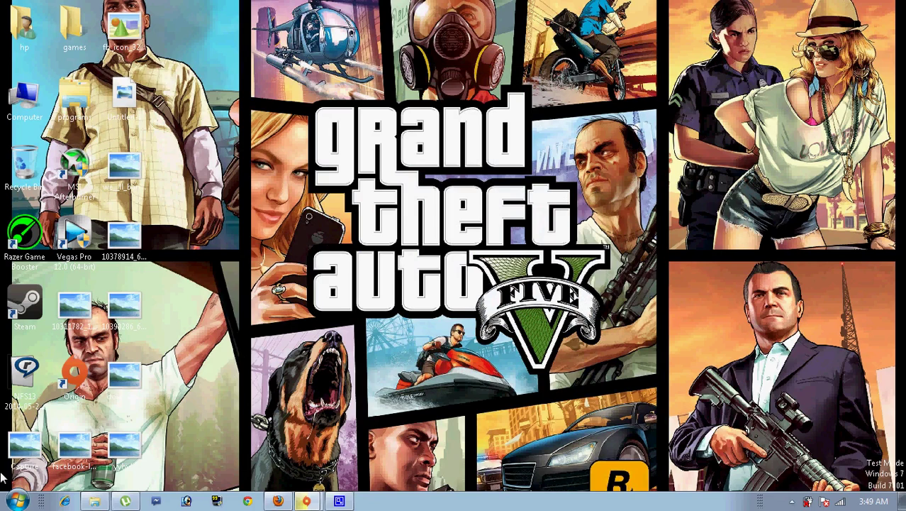
pyautogui.doubleClick(25, 98)
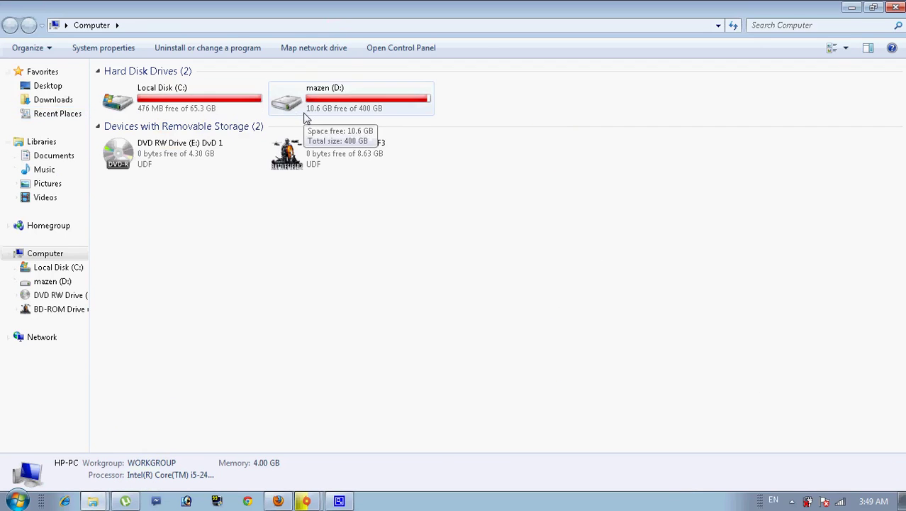
pyautogui.doubleClick(305, 118)
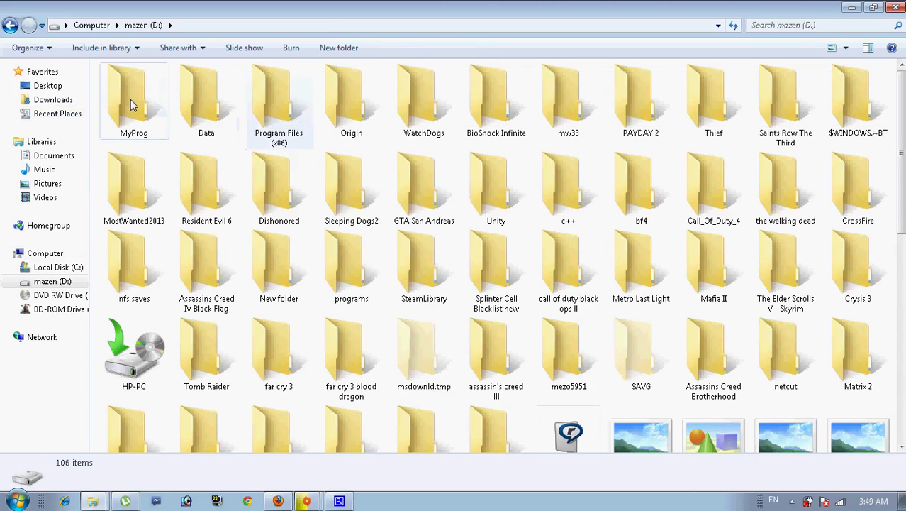
pyautogui.click(140, 139)
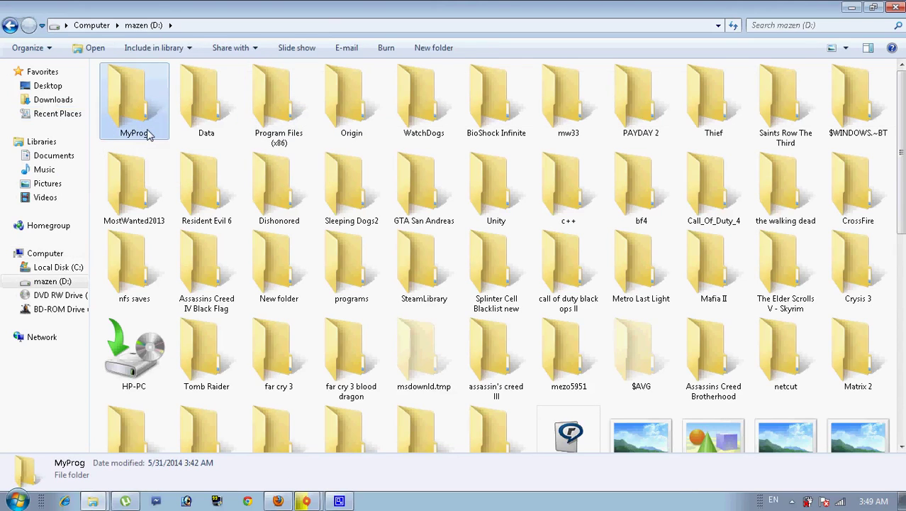
pyautogui.doubleClick(150, 134)
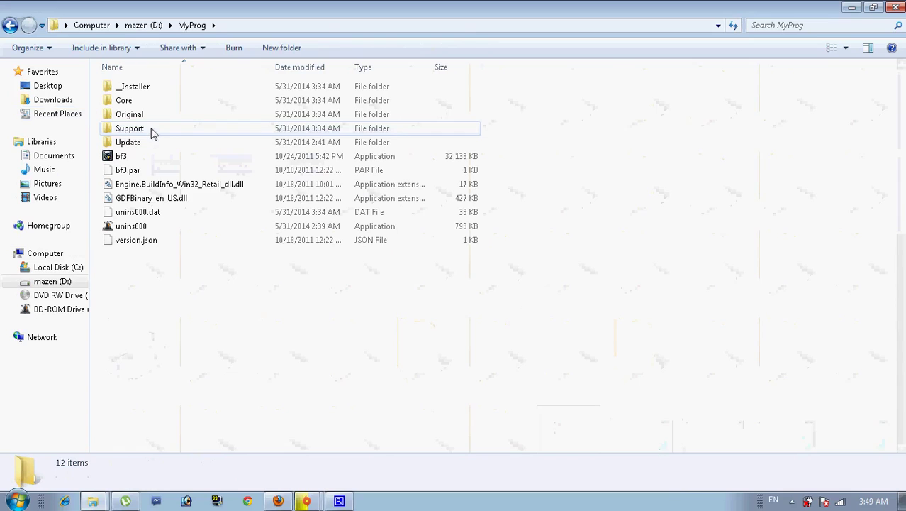
pyautogui.moveTo(604, 94); pyautogui.dragTo(216, 275)
pyautogui.click(190, 324)
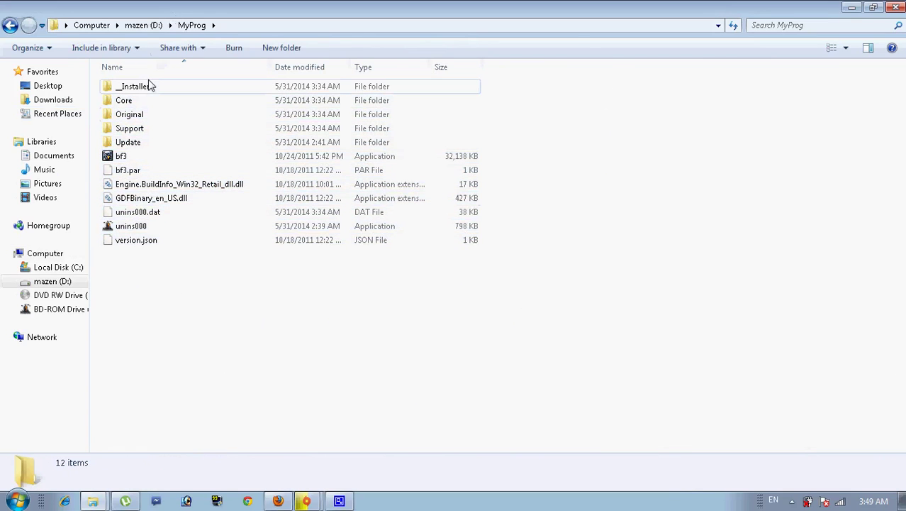
pyautogui.moveTo(125, 288); pyautogui.dragTo(138, 326)
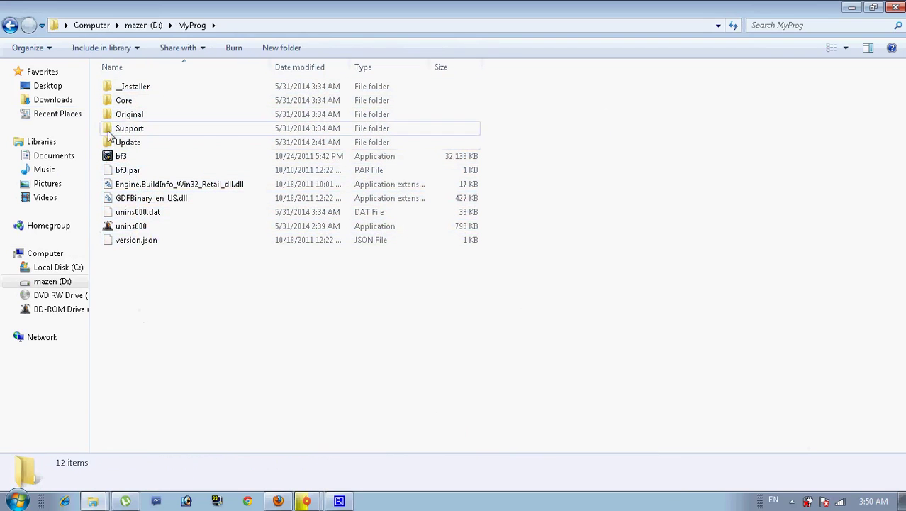
# Create a new folder named Data inside MyProg.
pyautogui.rightClick(505, 139)
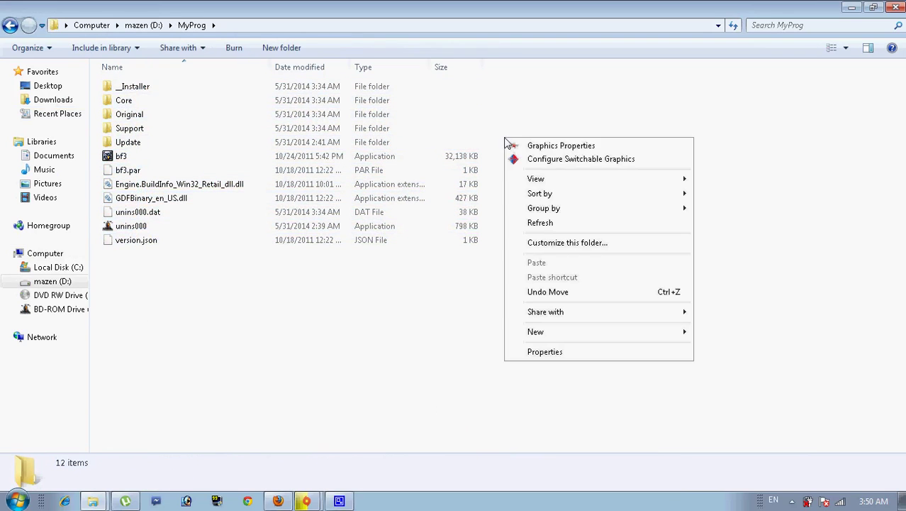
pyautogui.moveTo(537, 332)
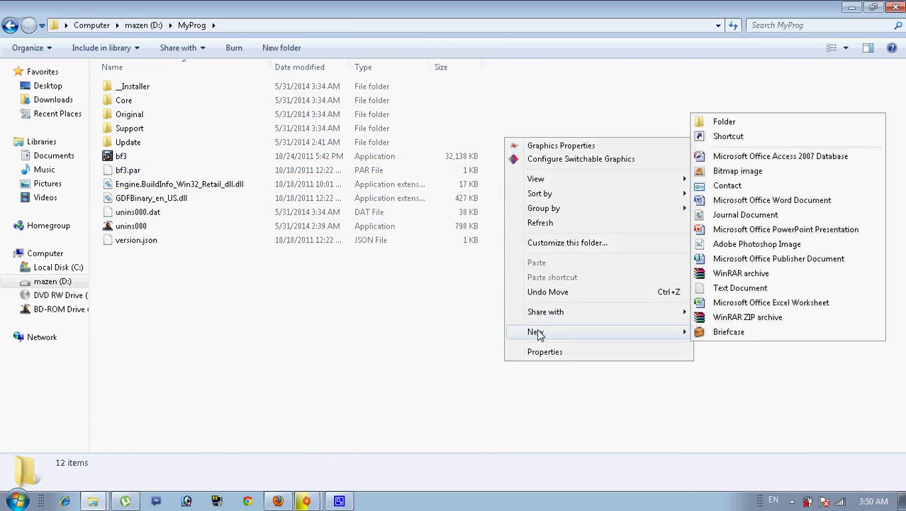
pyautogui.click(739, 126)
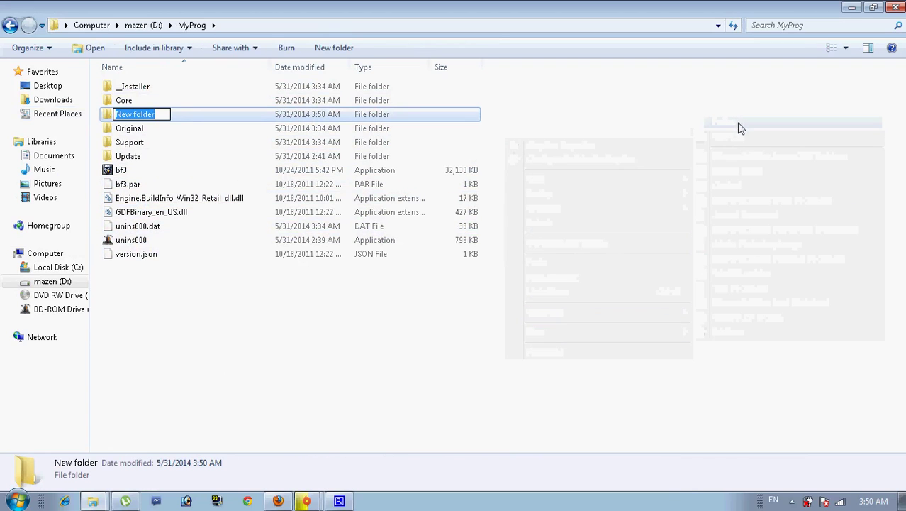
pyautogui.press('BackSpace')
pyautogui.write('Da')
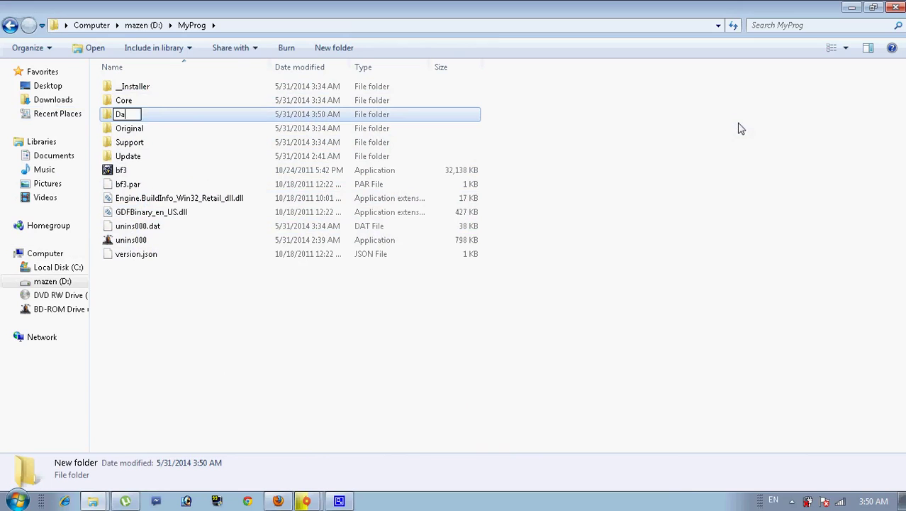
pyautogui.write('ta')
pyautogui.press('Return')
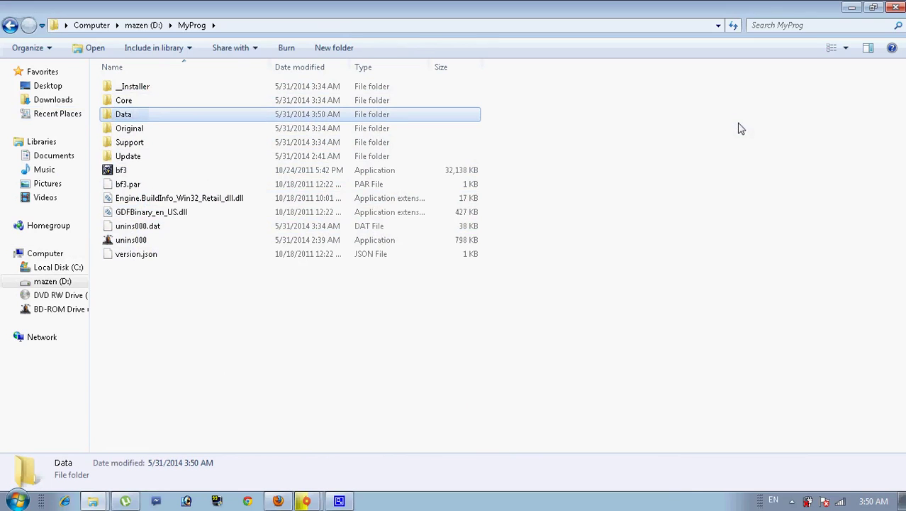
pyautogui.click(512, 297)
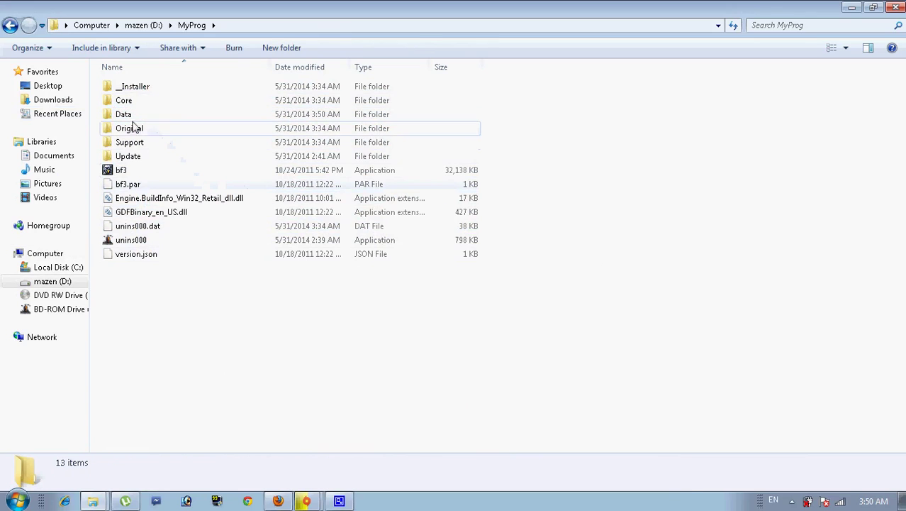
# Copy the new Data folder to the clipboard.
pyautogui.rightClick(121, 112)
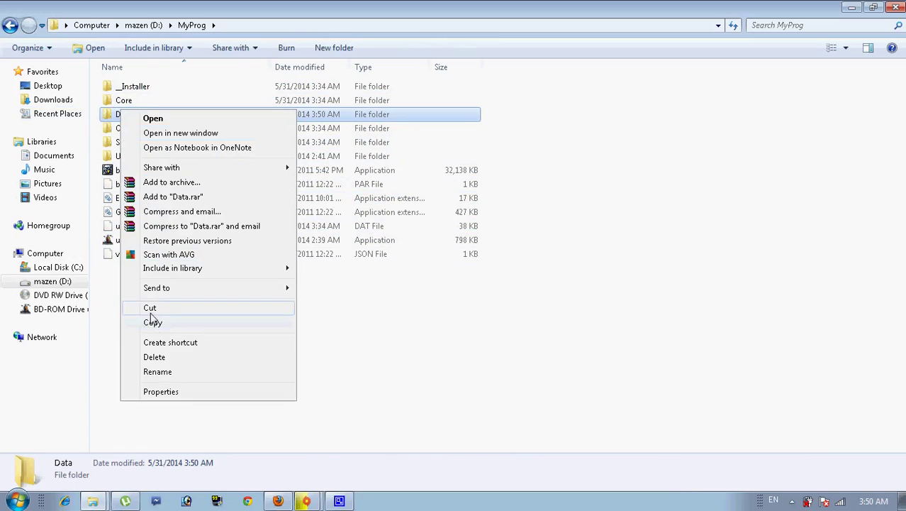
pyautogui.click(344, 372)
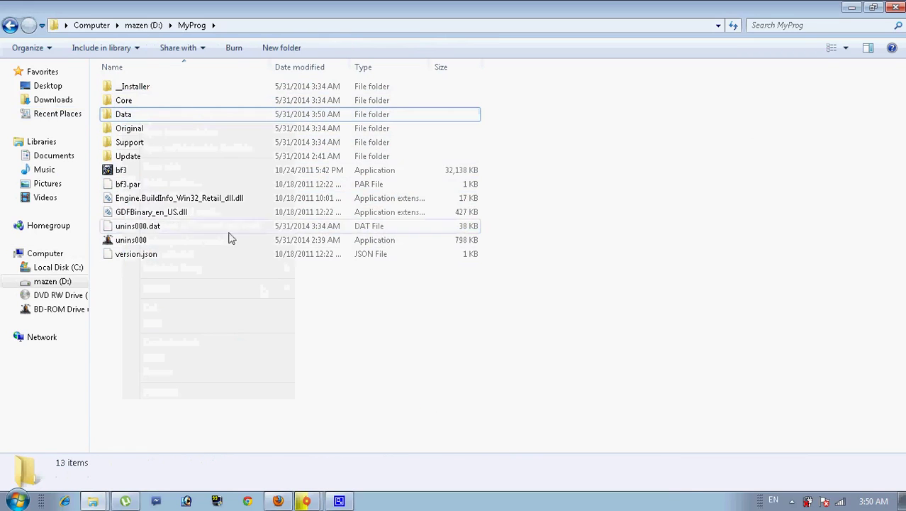
pyautogui.rightClick(120, 118)
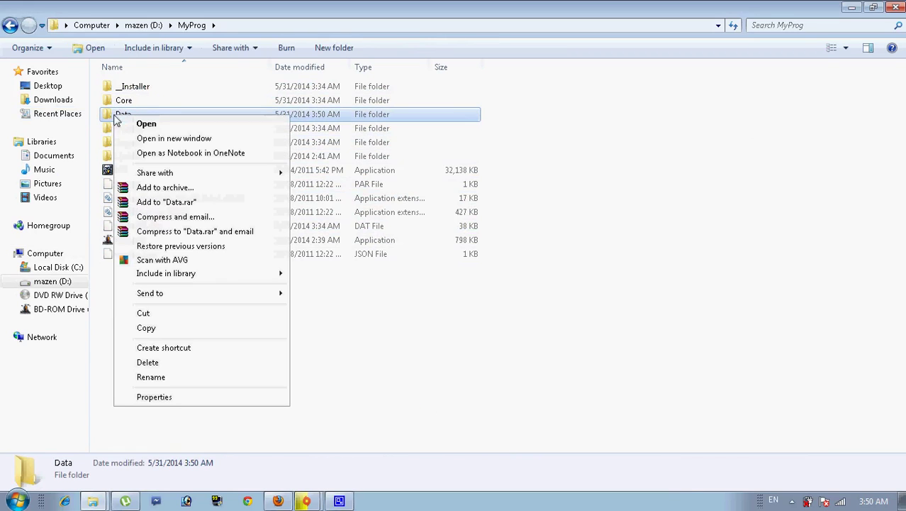
pyautogui.click(146, 327)
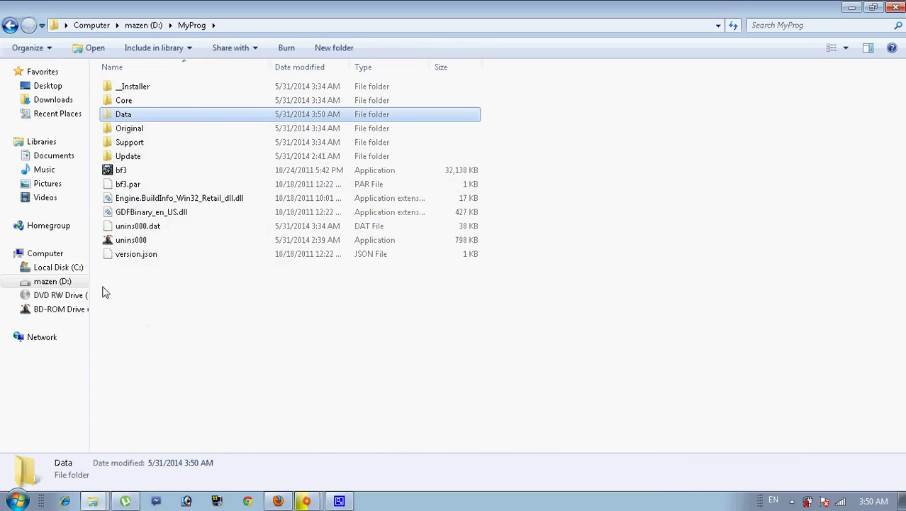
# Go from D: through Program Files (x86) into Origin Games, and show the 55% Origin download window.
pyautogui.click(10, 25)
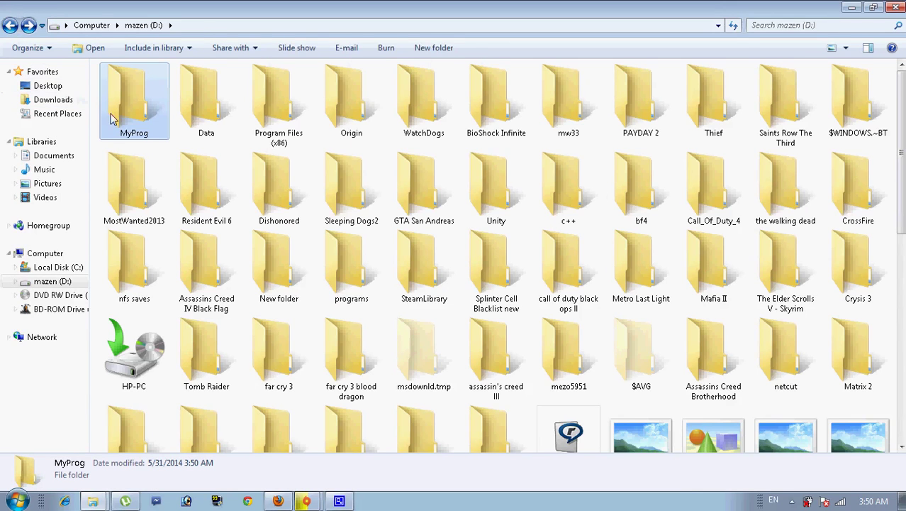
pyautogui.doubleClick(287, 116)
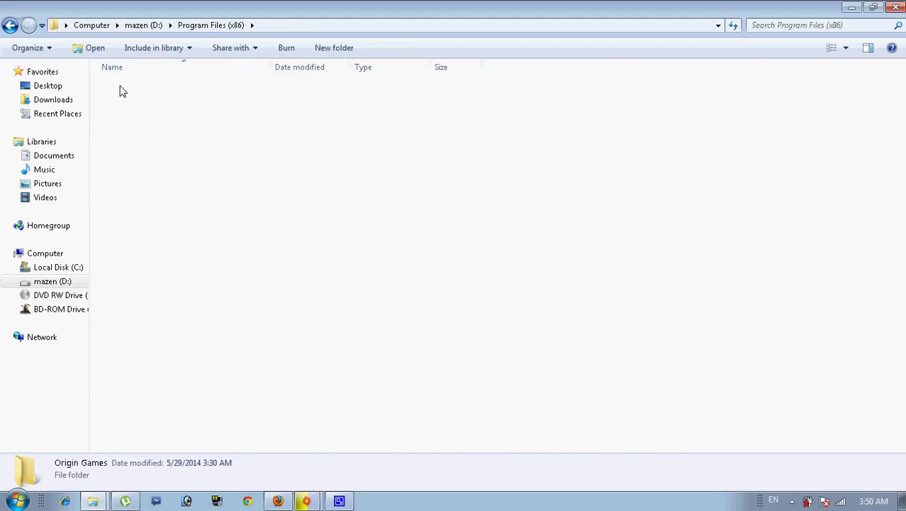
pyautogui.doubleClick(122, 90)
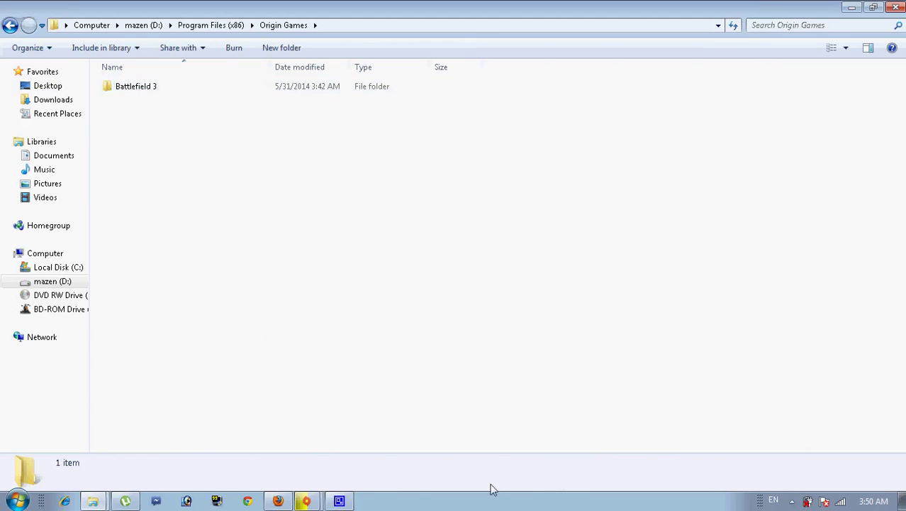
pyautogui.moveTo(306, 500)
pyautogui.click(302, 473)
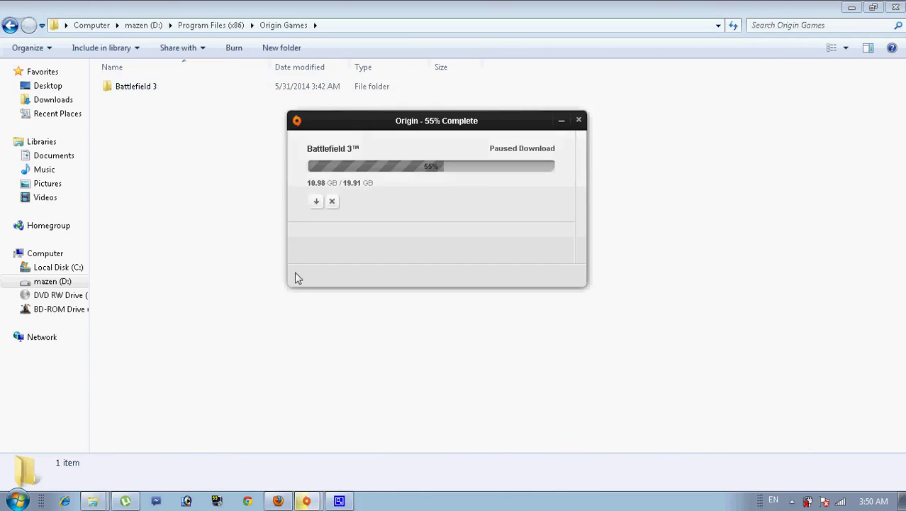
# Start Task Manager and inspect the Origin.exe and Origin client service processes.
pyautogui.rightClick(432, 504)
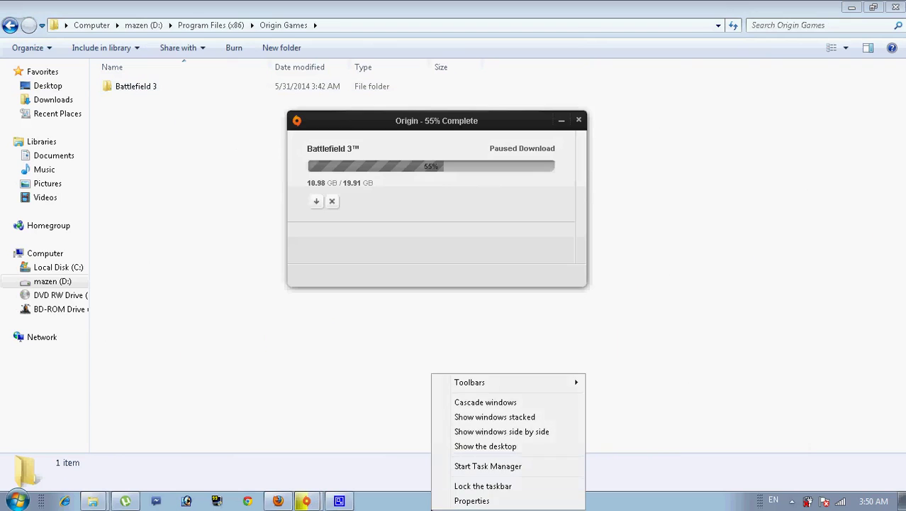
pyautogui.click(488, 466)
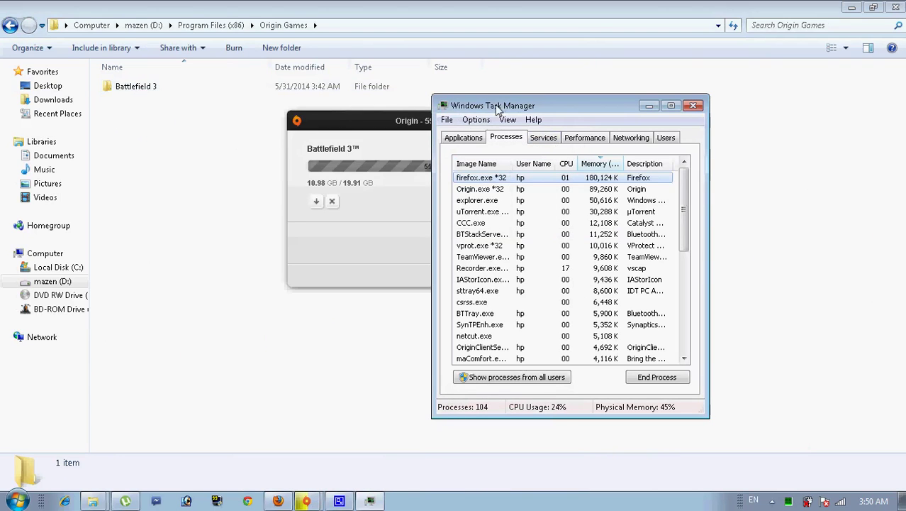
pyautogui.moveTo(506, 105); pyautogui.dragTo(579, 24)
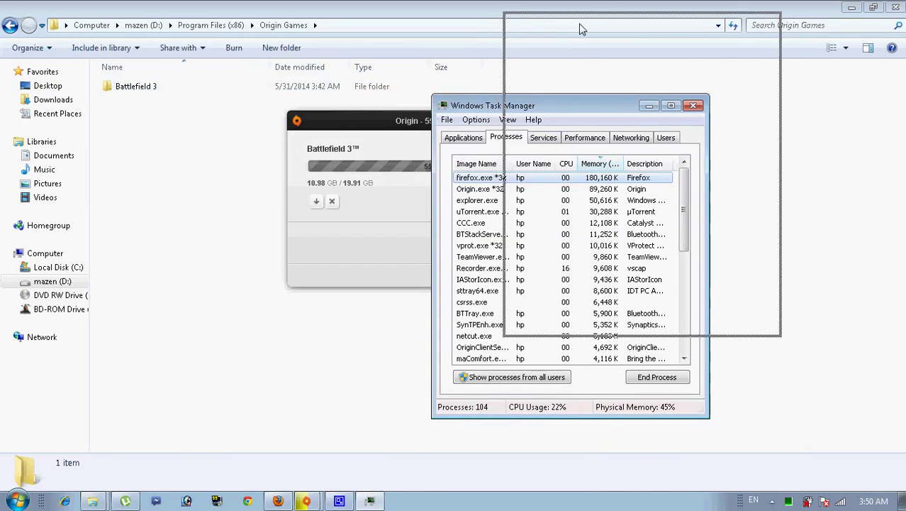
pyautogui.click(546, 106)
pyautogui.rightClick(550, 107)
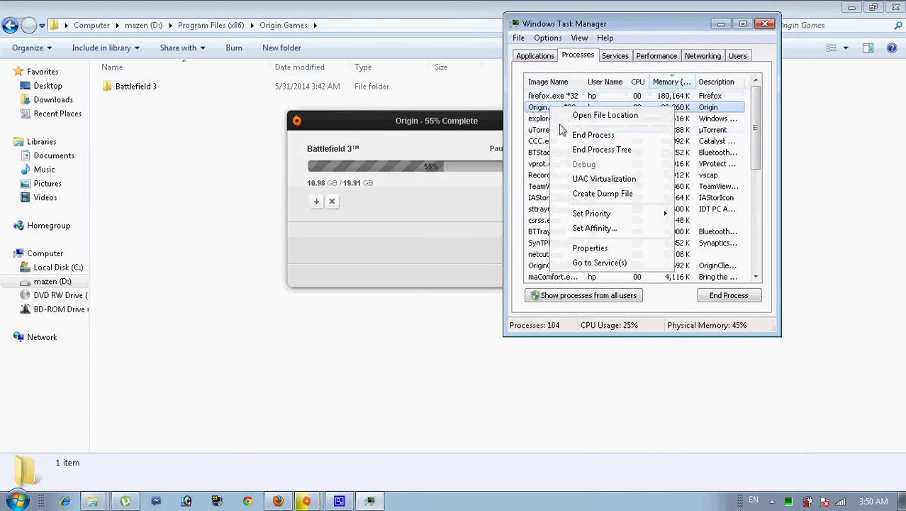
pyautogui.click(532, 88)
pyautogui.scroll(-2, 547, 135)
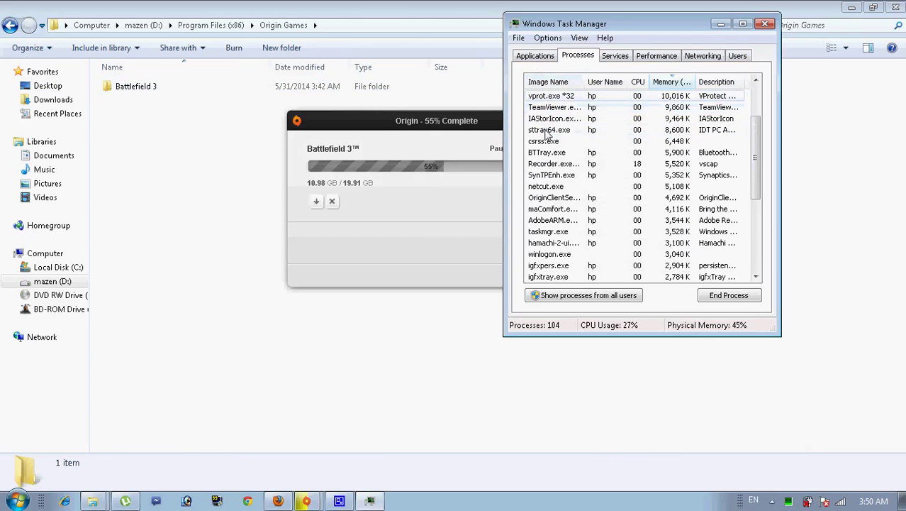
pyautogui.click(557, 201)
pyautogui.rightClick(567, 199)
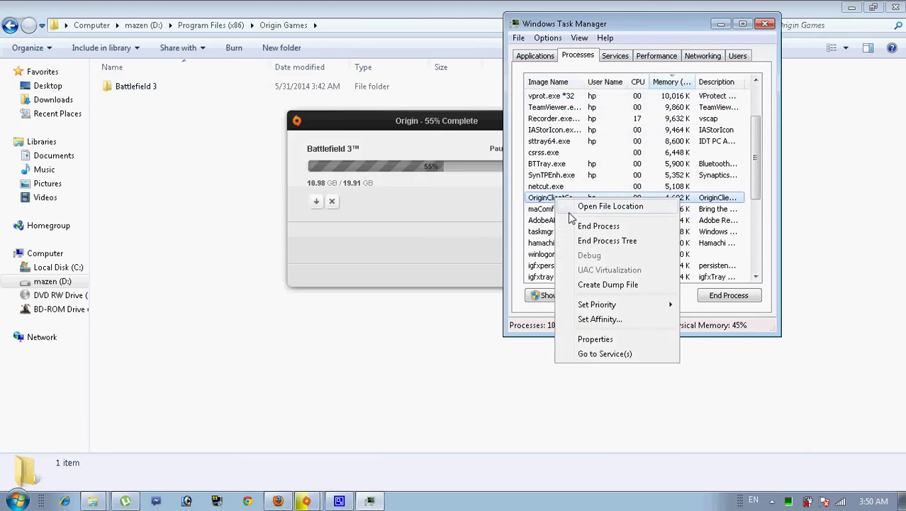
pyautogui.click(565, 164)
# Close Task Manager, minimize the Origin download window, and return to the Origin Games folder.
pyautogui.click(765, 25)
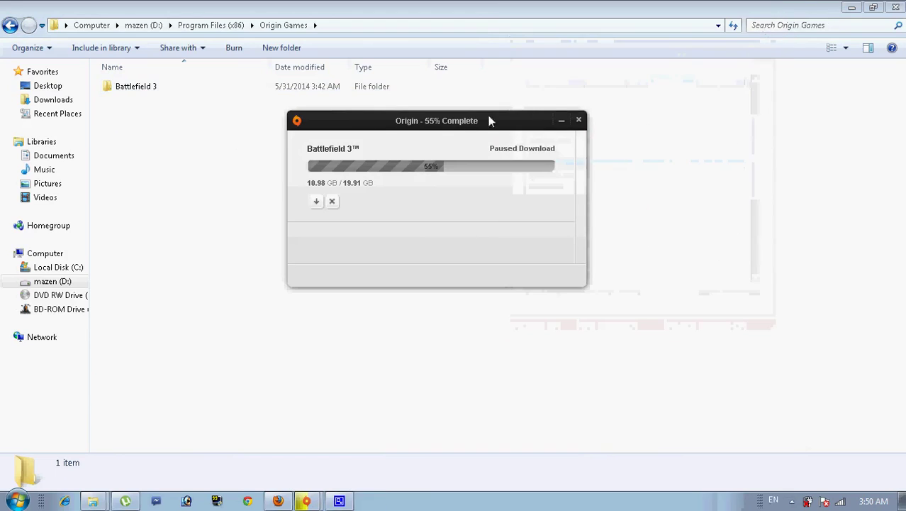
pyautogui.click(560, 121)
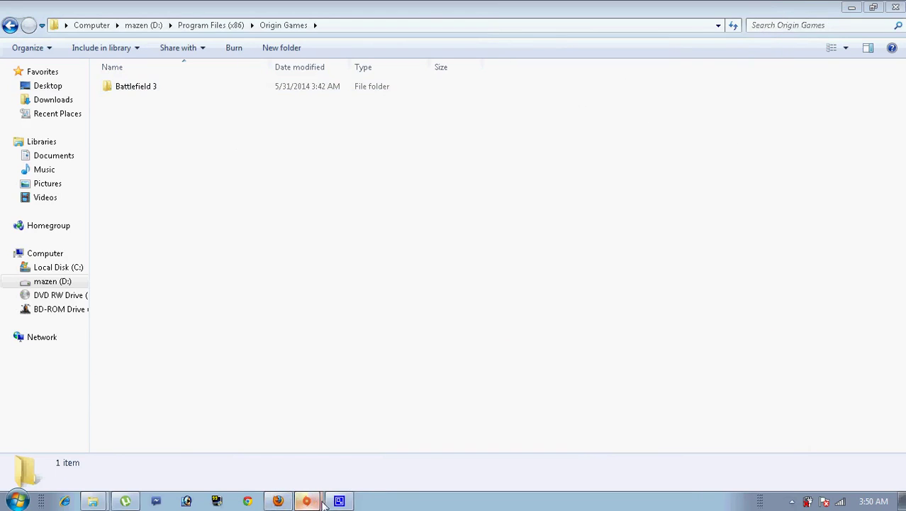
pyautogui.click(310, 285)
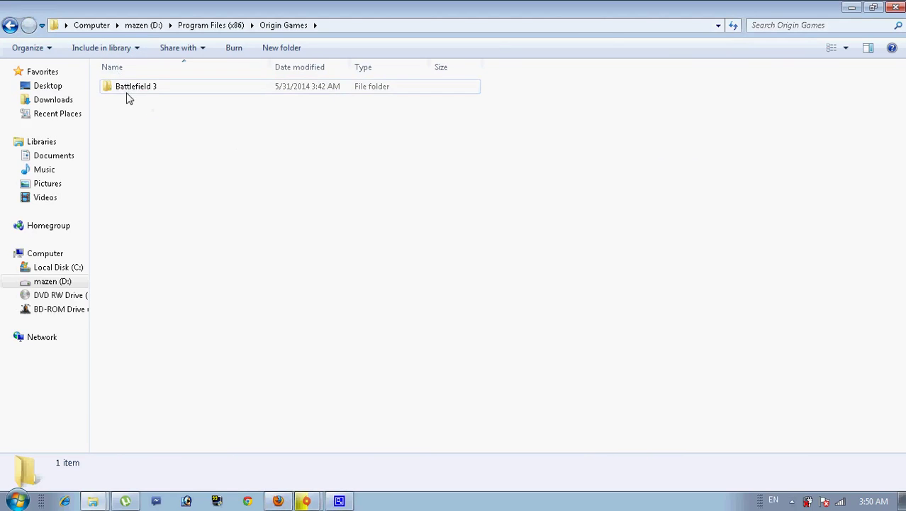
pyautogui.moveTo(306, 500)
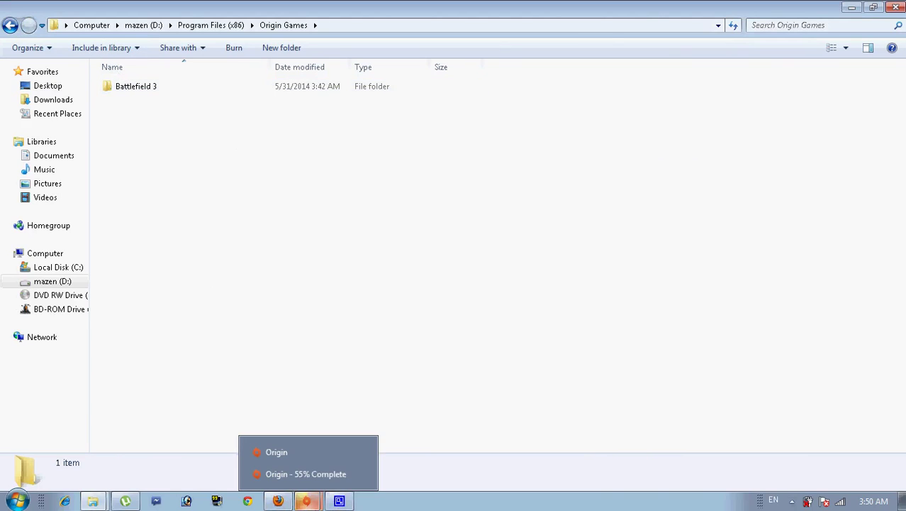
pyautogui.moveTo(838, 504)
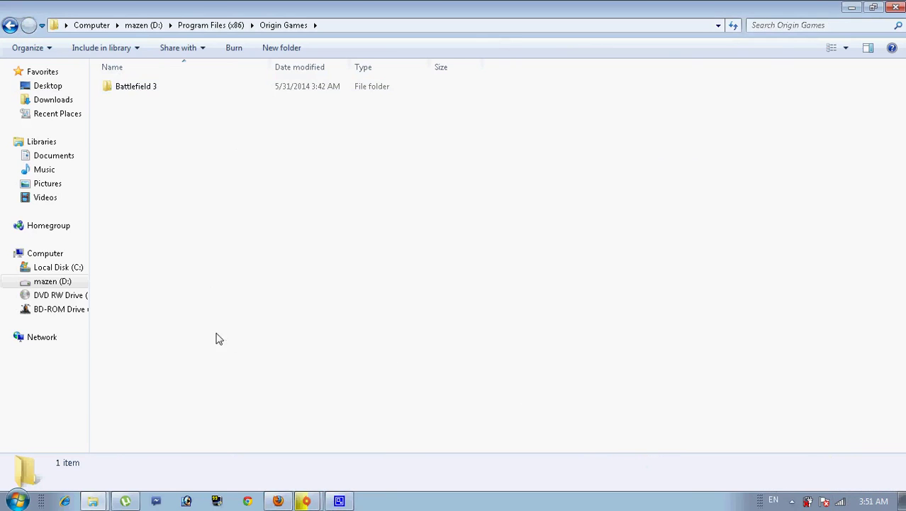
pyautogui.click(839, 502)
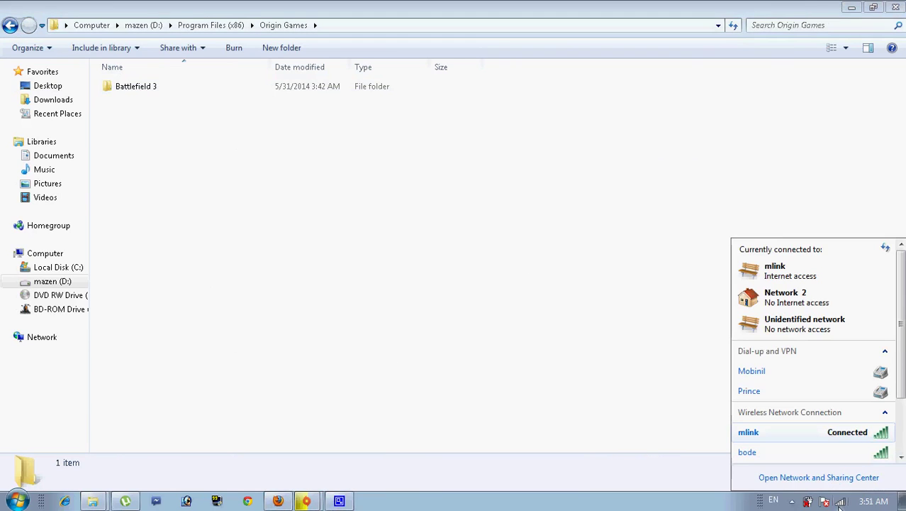
pyautogui.click(829, 435)
pyautogui.click(567, 384)
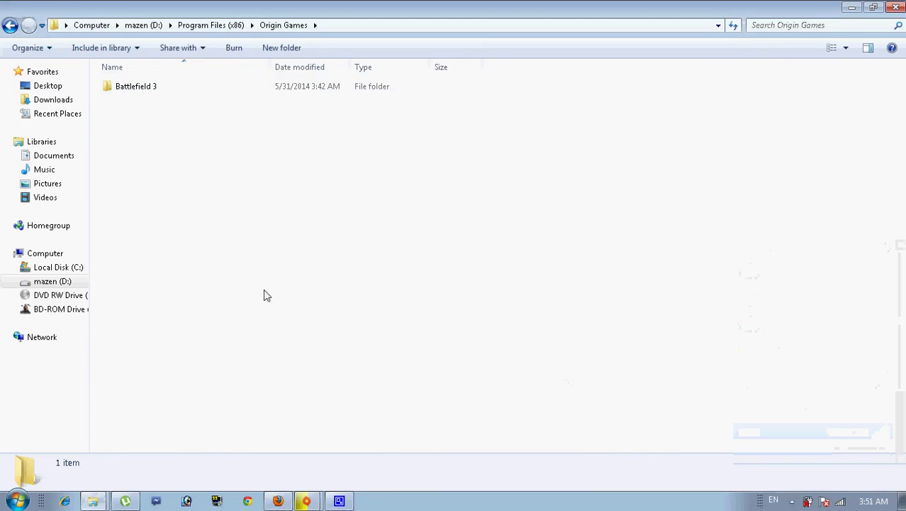
# Look inside the Battlefield 3 game folder, then go back to the root of drive D:.
pyautogui.doubleClick(124, 88)
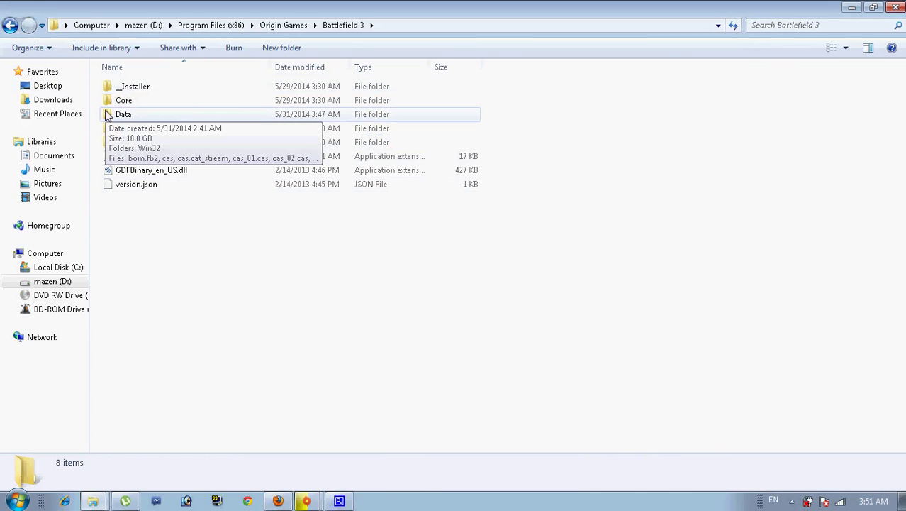
pyautogui.click(10, 26)
pyautogui.click(10, 26)
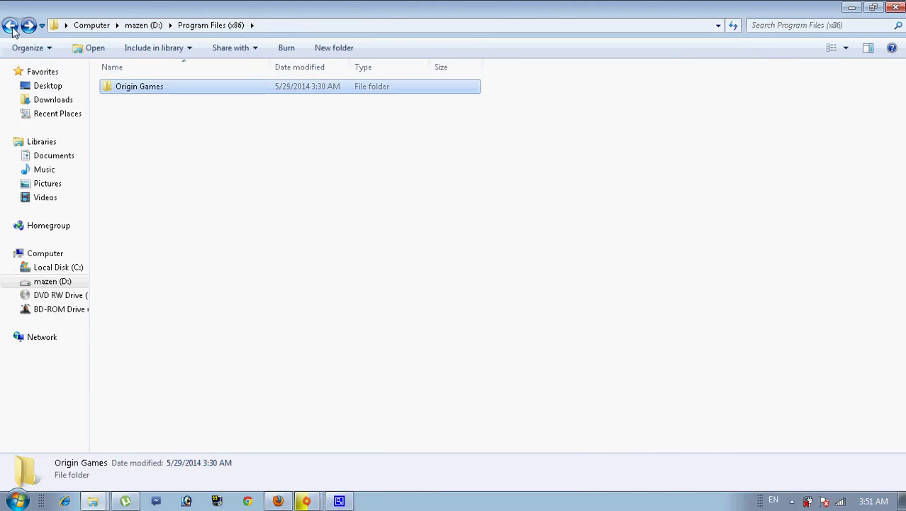
pyautogui.click(10, 26)
# Inspect the contents of D:\Data, then return to the root of drive D:.
pyautogui.click(198, 110)
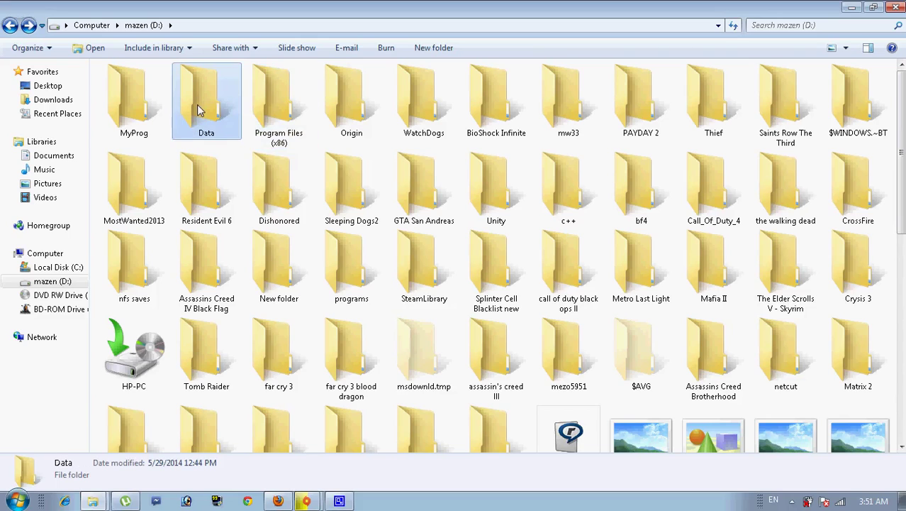
pyautogui.rightClick(198, 110)
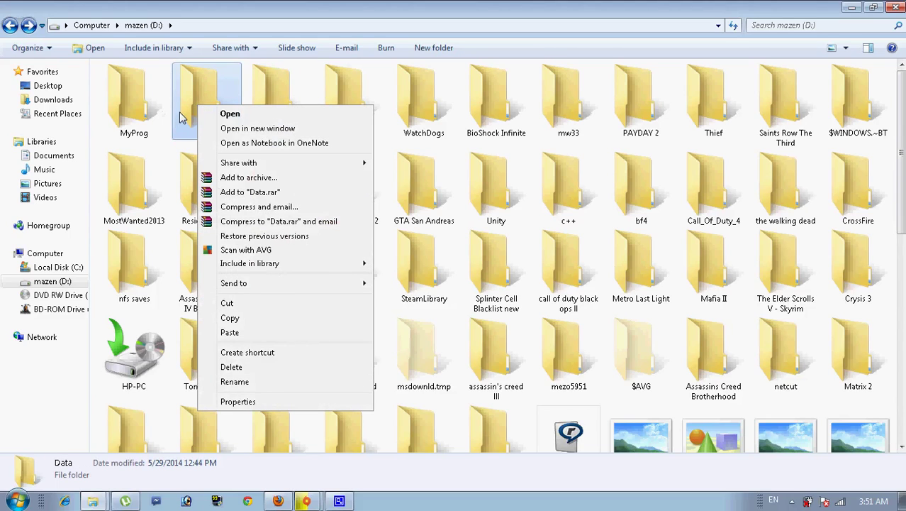
pyautogui.click(181, 112)
pyautogui.doubleClick(181, 112)
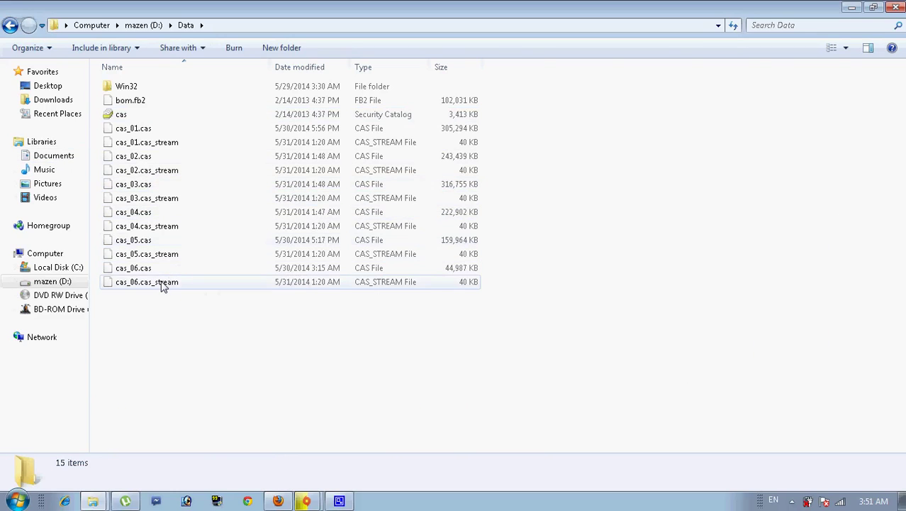
pyautogui.click(10, 27)
pyautogui.rightClick(191, 98)
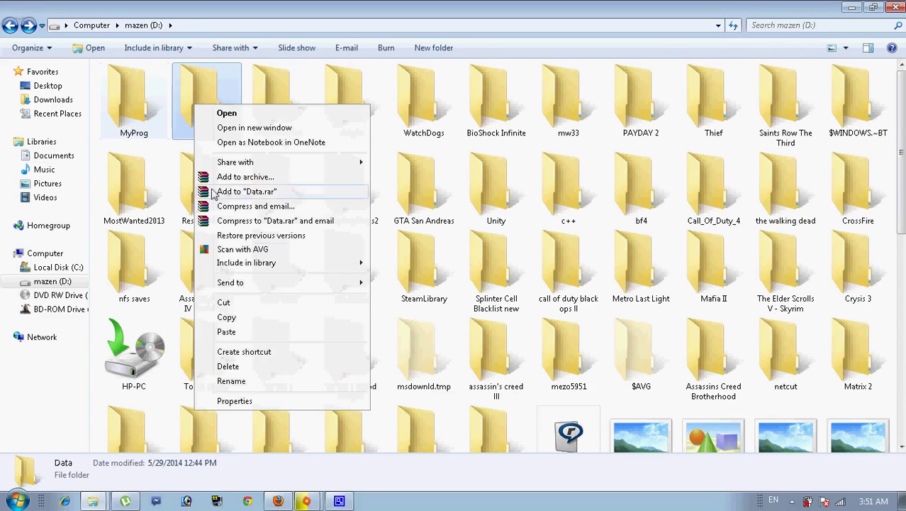
pyautogui.click(241, 401)
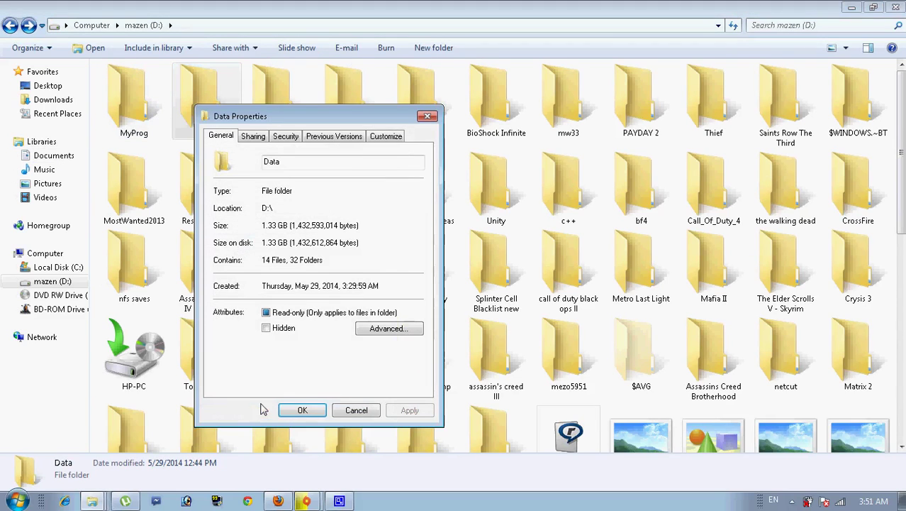
pyautogui.click(426, 118)
pyautogui.click(291, 117)
pyautogui.doubleClick(290, 117)
pyautogui.click(150, 91)
pyautogui.doubleClick(149, 91)
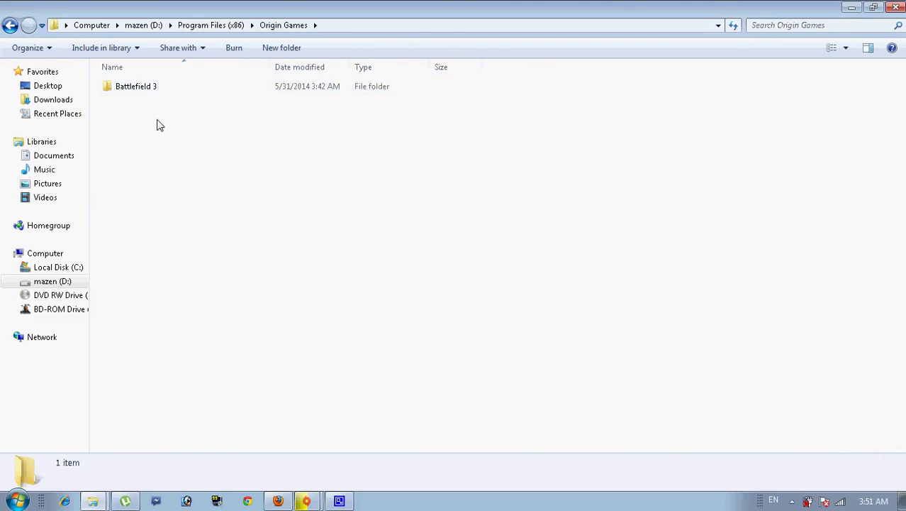
pyautogui.doubleClick(138, 85)
pyautogui.click(118, 115)
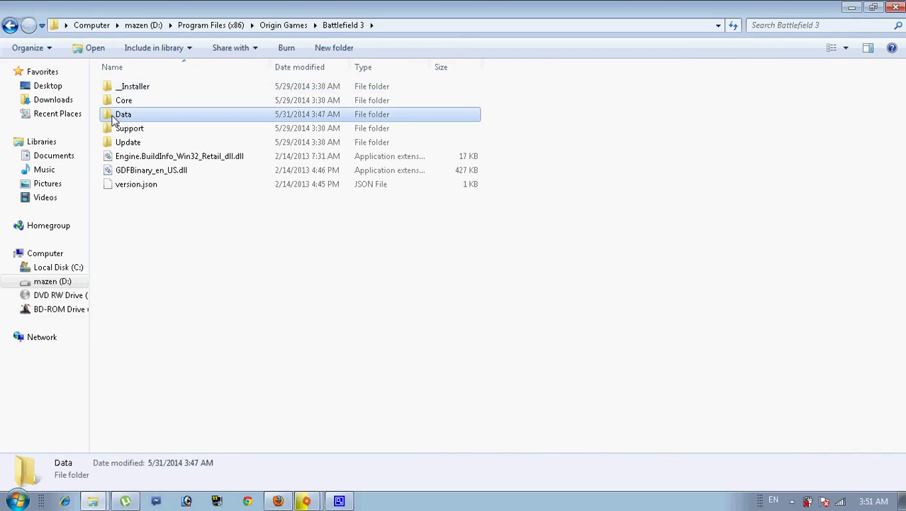
pyautogui.rightClick(113, 116)
pyautogui.click(152, 411)
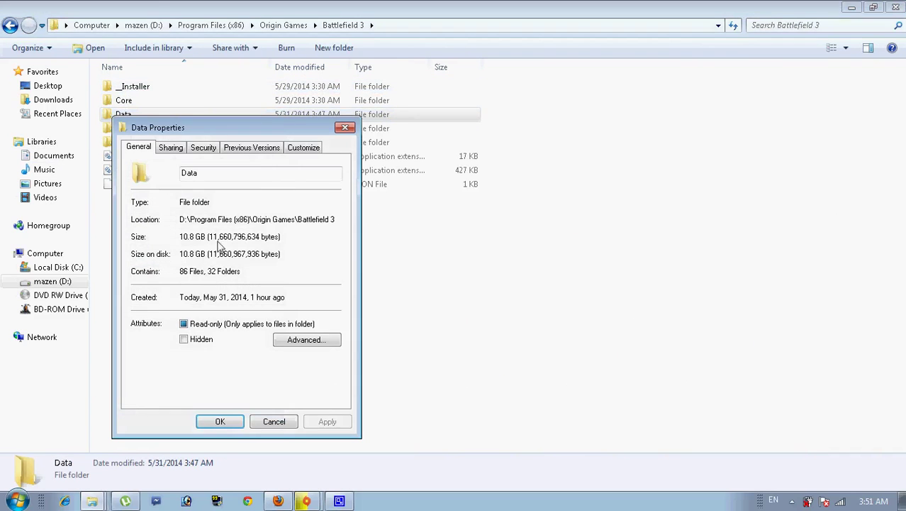
pyautogui.click(345, 127)
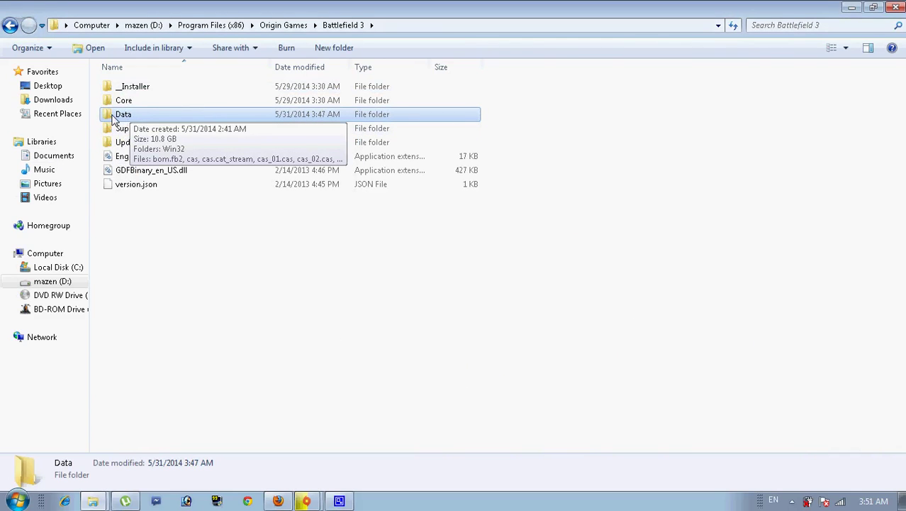
pyautogui.click(553, 122)
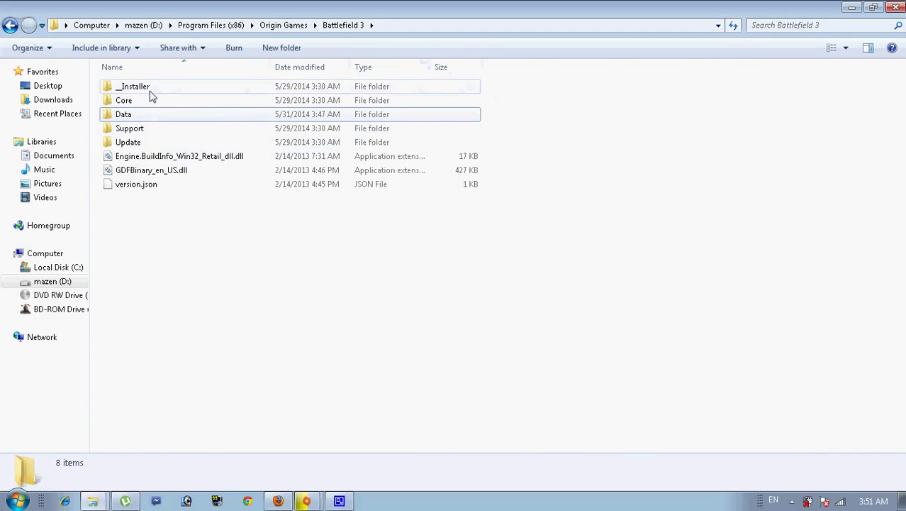
pyautogui.moveTo(129, 119)
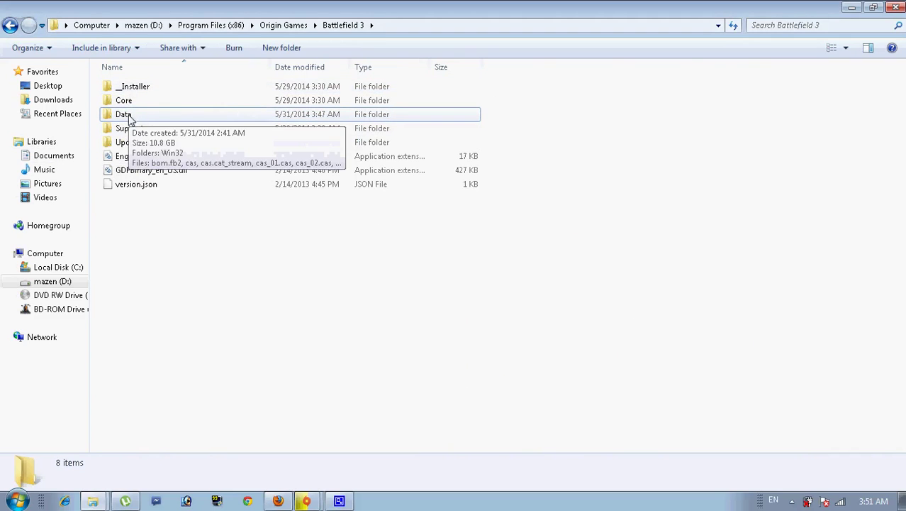
pyautogui.click(421, 132)
pyautogui.click(387, 205)
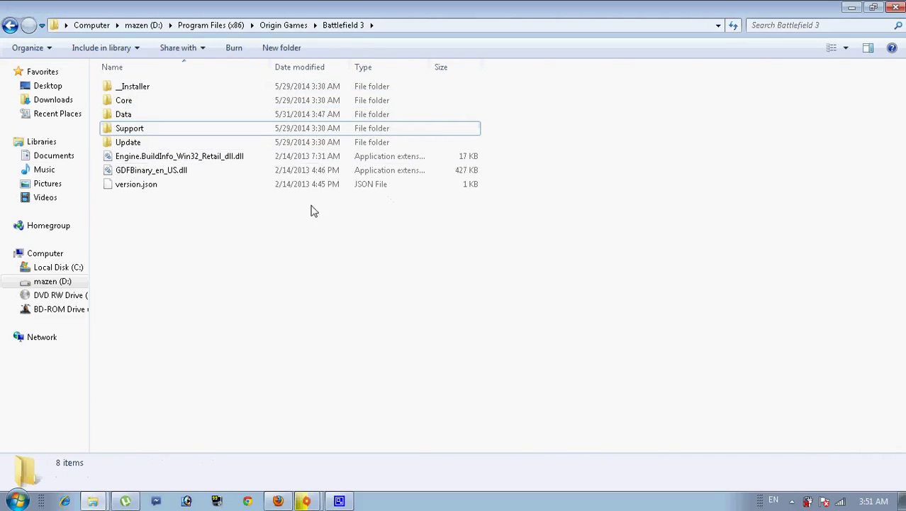
pyautogui.moveTo(124, 118)
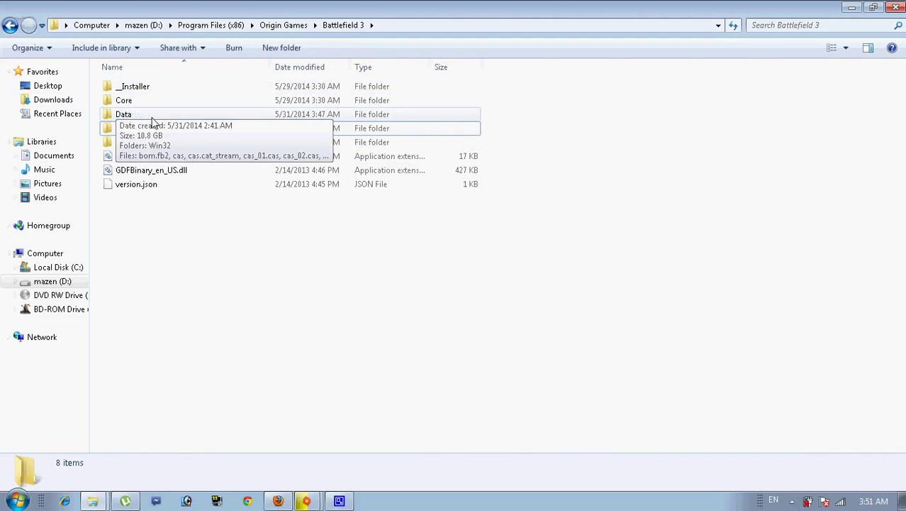
pyautogui.click(151, 118)
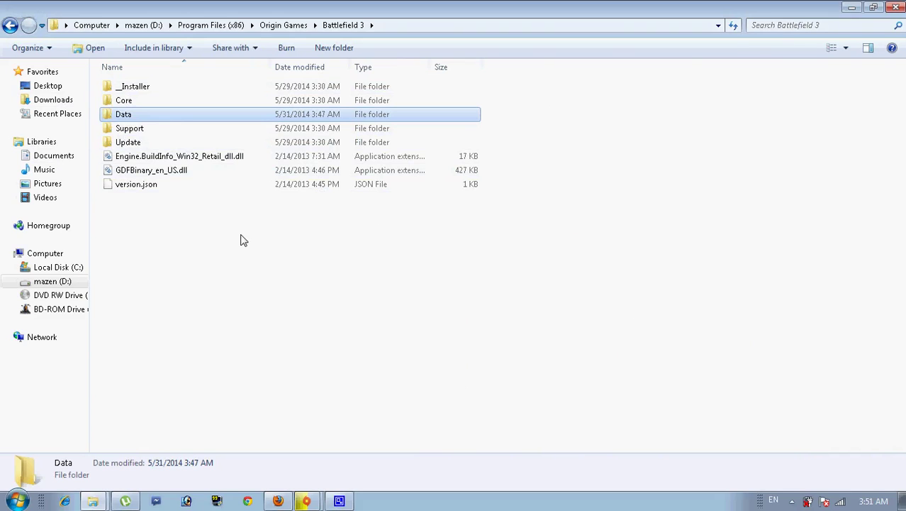
pyautogui.click(514, 136)
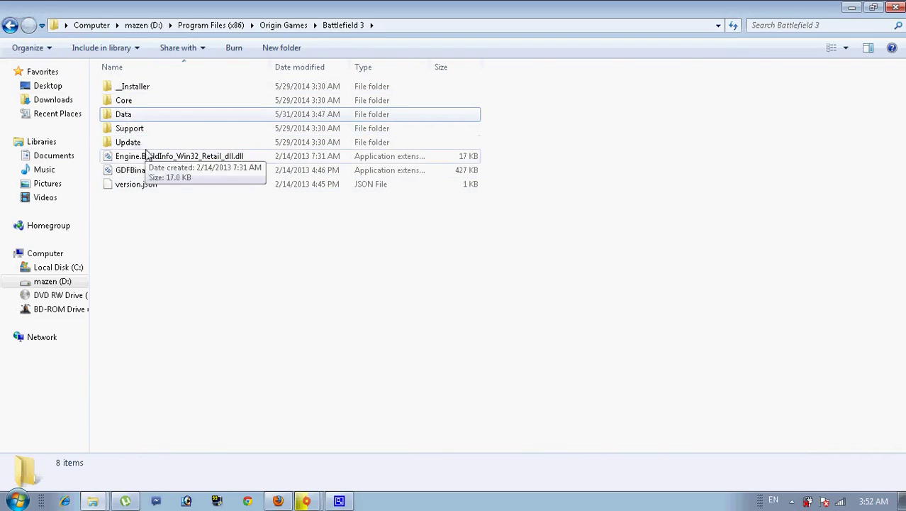
pyautogui.moveTo(303, 502)
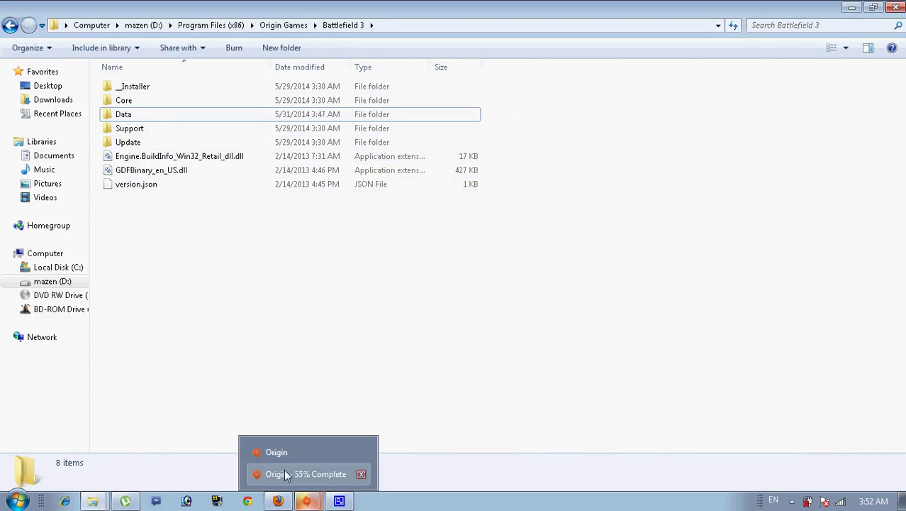
pyautogui.click(283, 472)
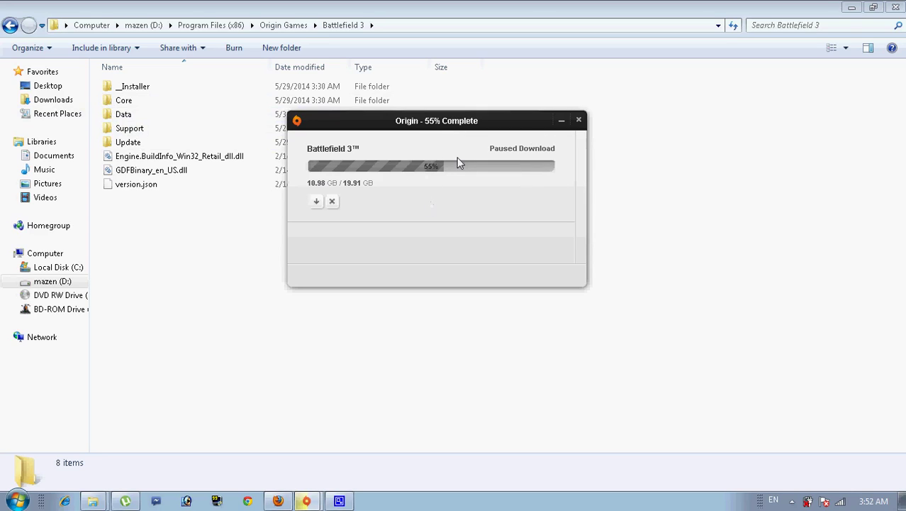
pyautogui.click(560, 122)
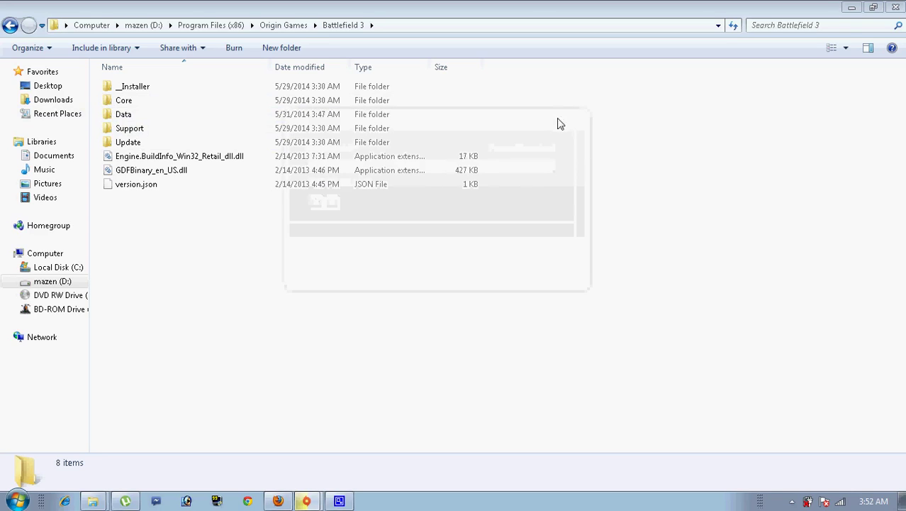
# Back out through Origin Games and Program Files (x86) to Computer, then reopen drive D:.
pyautogui.click(11, 29)
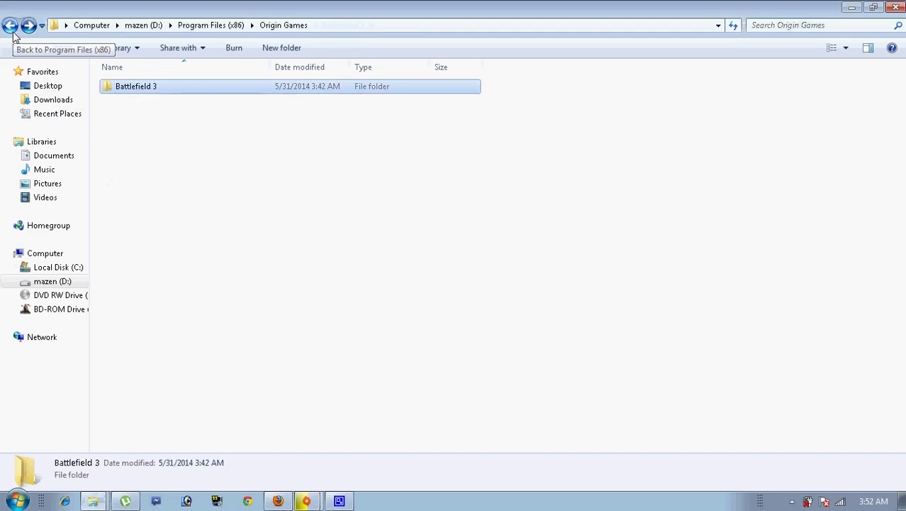
pyautogui.click(12, 28)
pyautogui.click(11, 27)
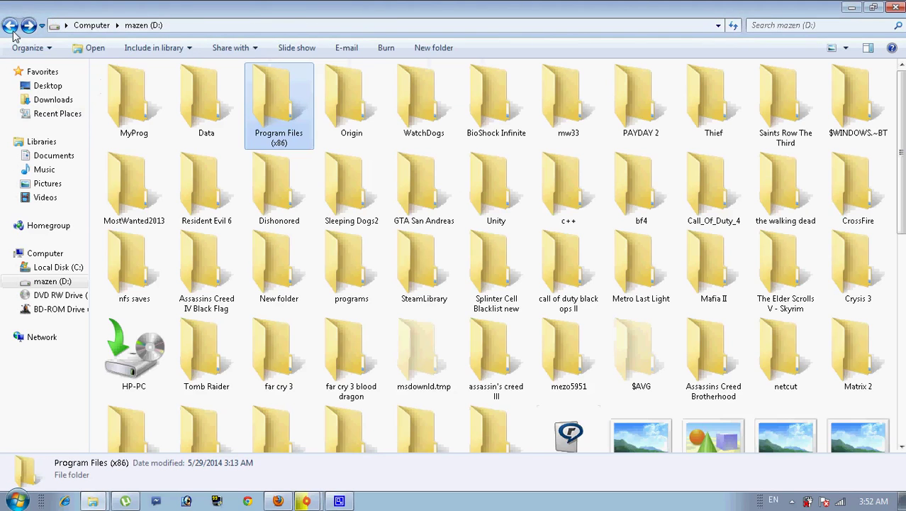
pyautogui.click(536, 229)
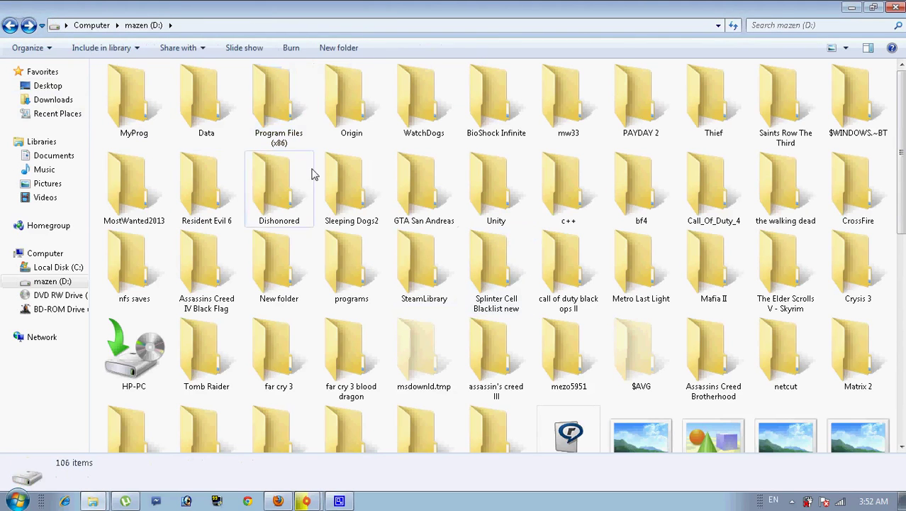
pyautogui.click(9, 26)
pyautogui.click(283, 160)
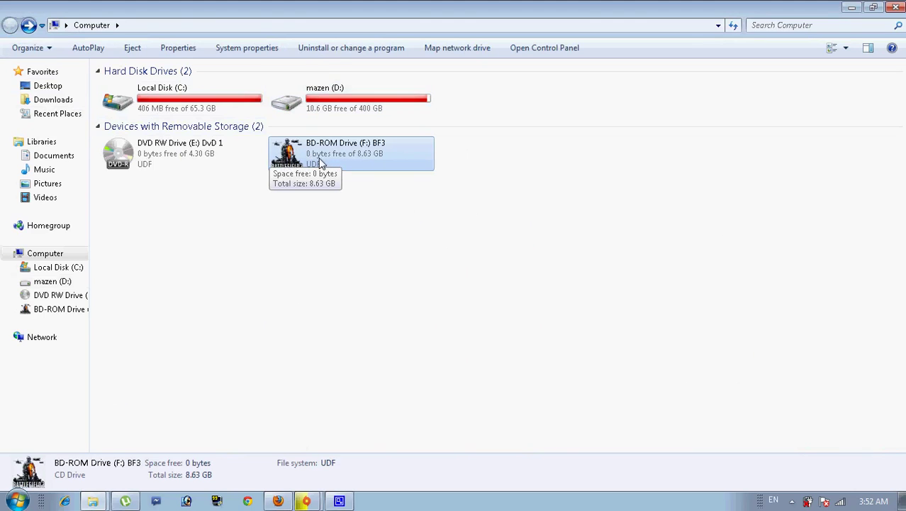
pyautogui.doubleClick(334, 106)
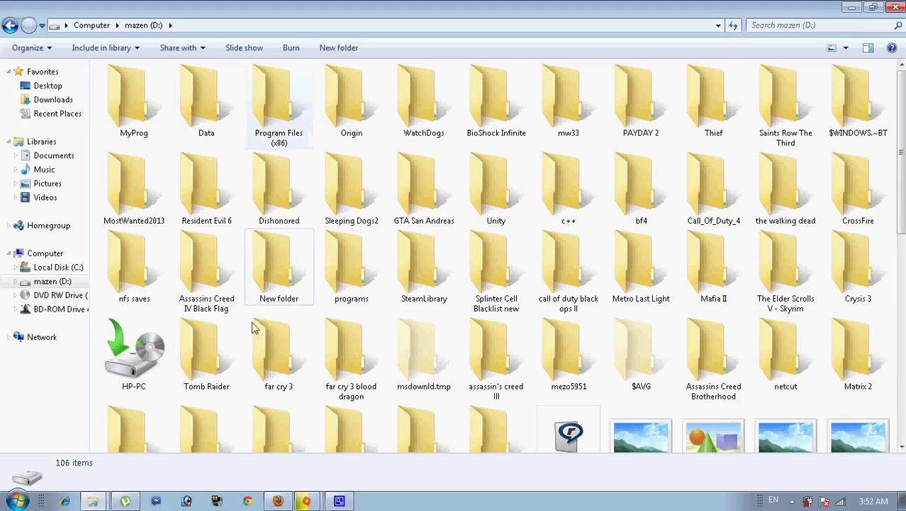
# Resume the Battlefield 3 download from 55%, minimize its window, and show hidden notification icons.
pyautogui.moveTo(304, 499)
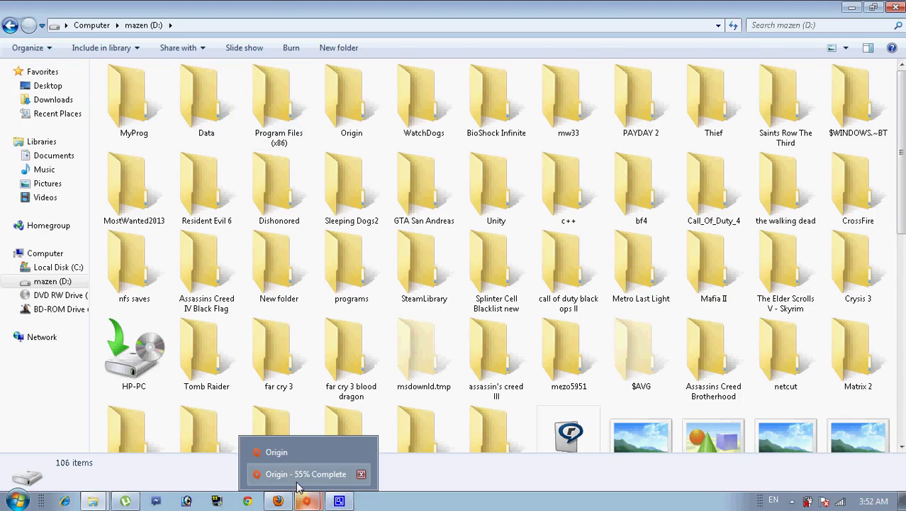
pyautogui.click(297, 478)
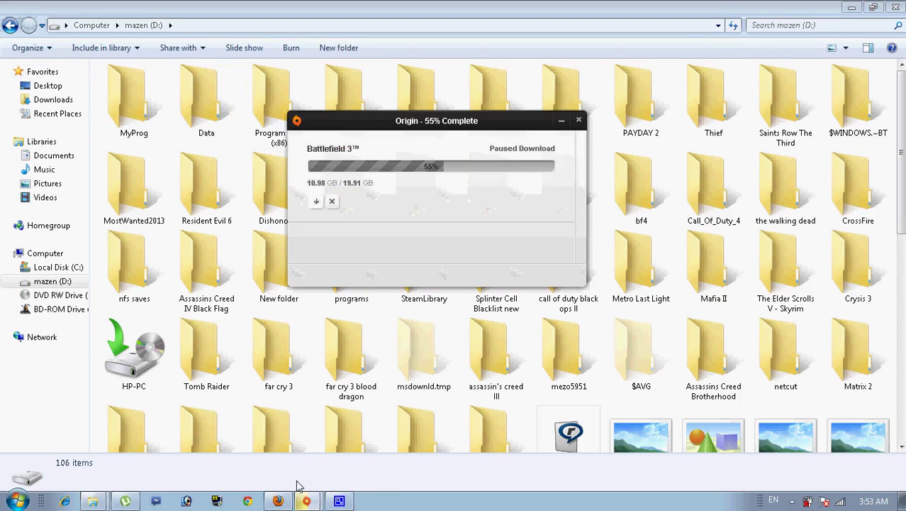
pyautogui.click(315, 203)
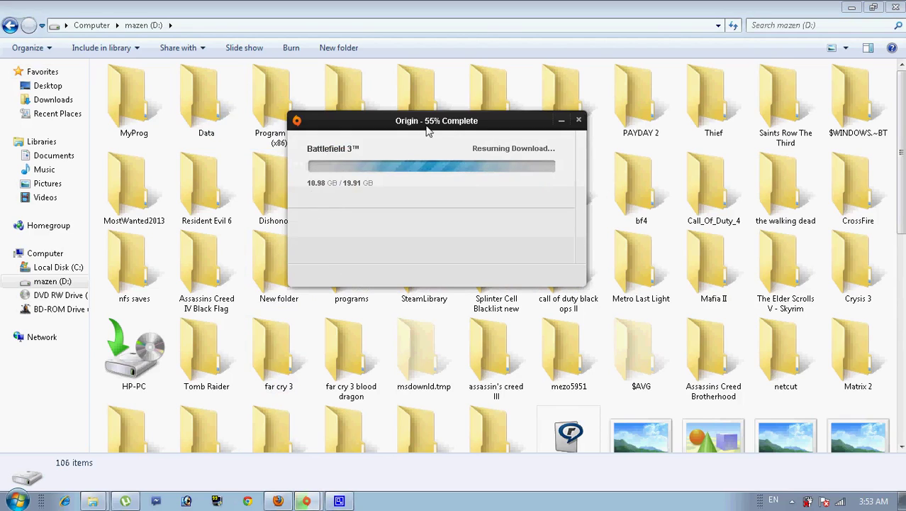
pyautogui.moveTo(427, 131); pyautogui.dragTo(440, 73)
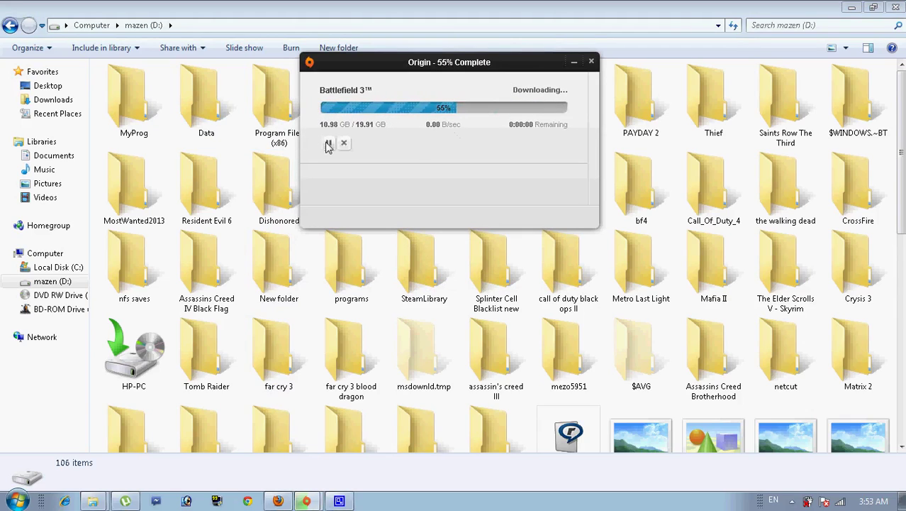
pyautogui.click(576, 65)
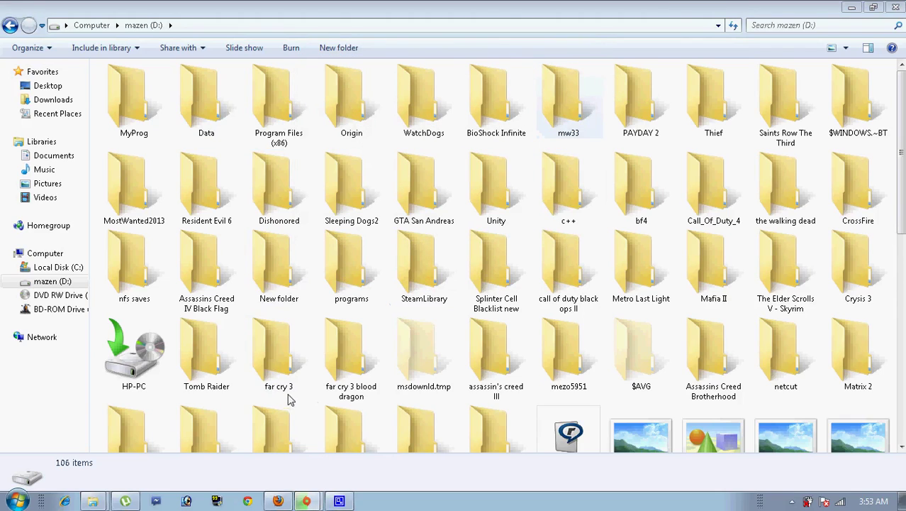
pyautogui.rightClick(799, 502)
pyautogui.click(798, 502)
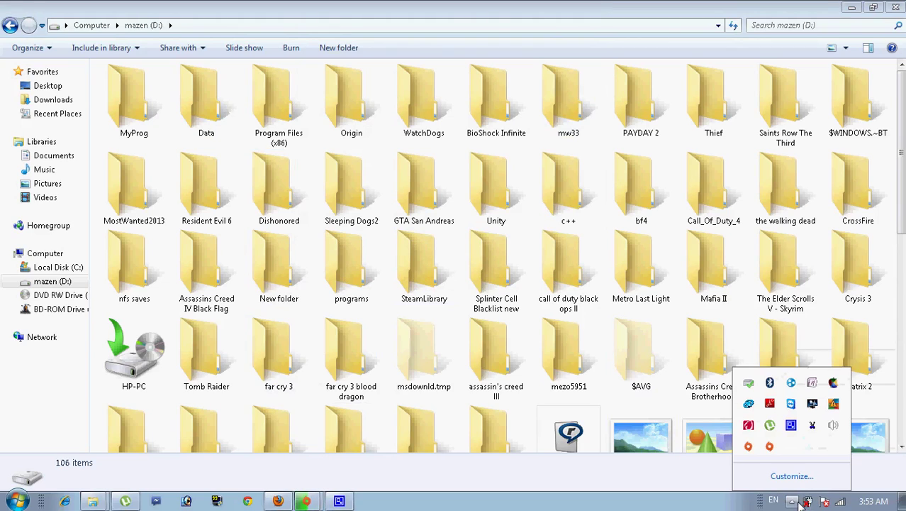